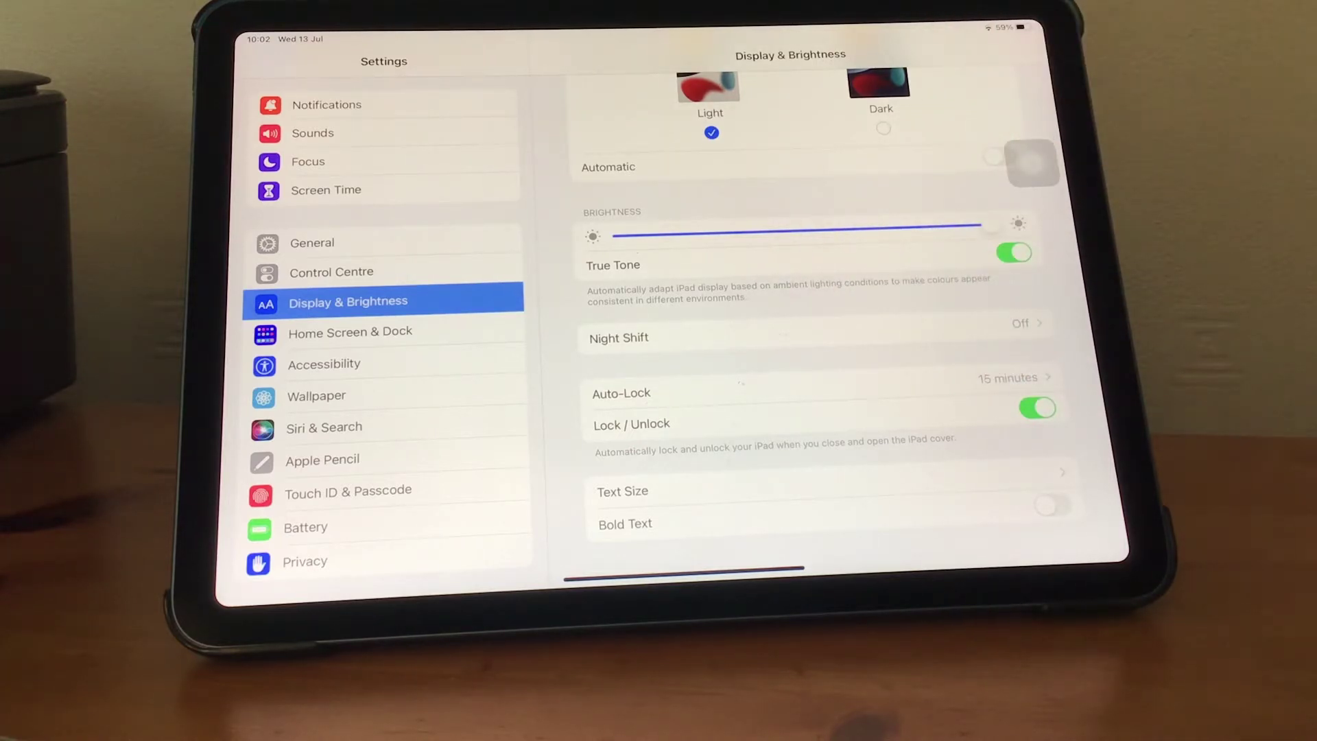
Set Auto-Lock to 2 minutes and lower the brightness slider slightly on Display & Brightness.
{"action": "left_click", "coordinate": [741, 392]}
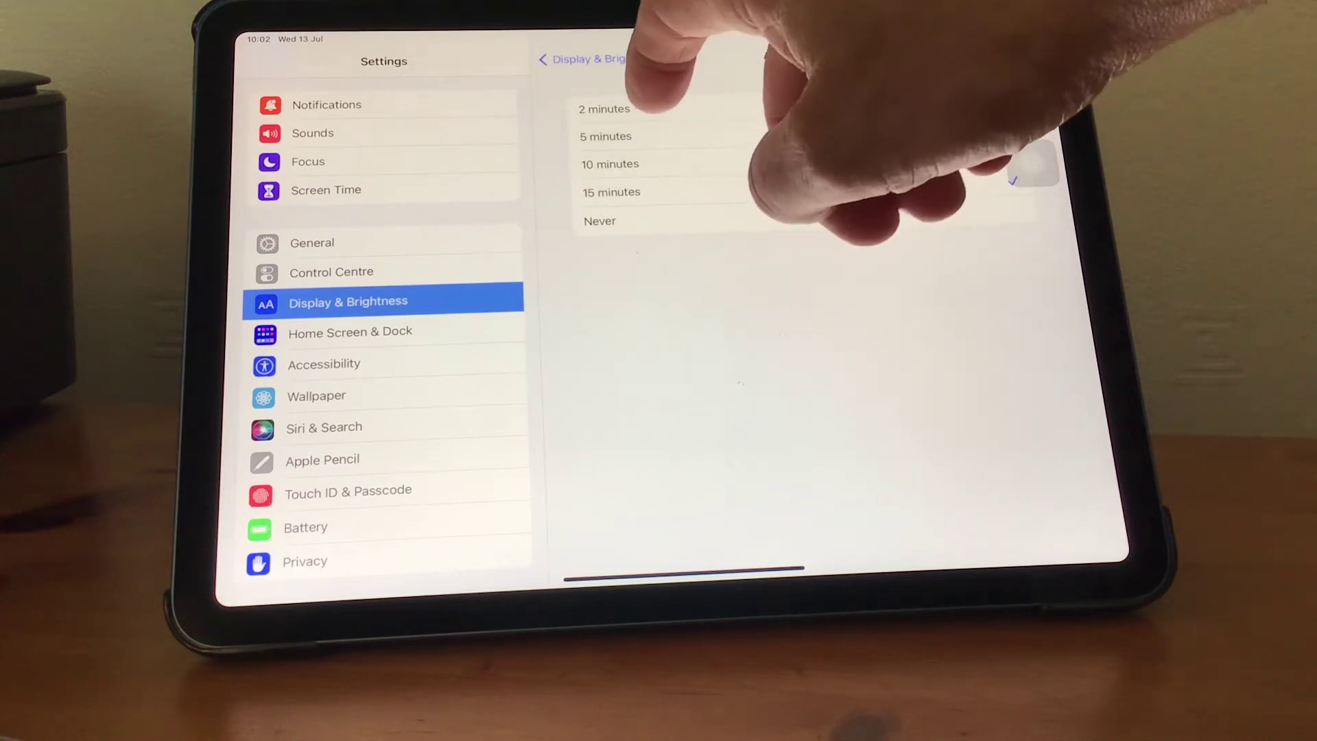
{"action": "left_click", "coordinate": [674, 107]}
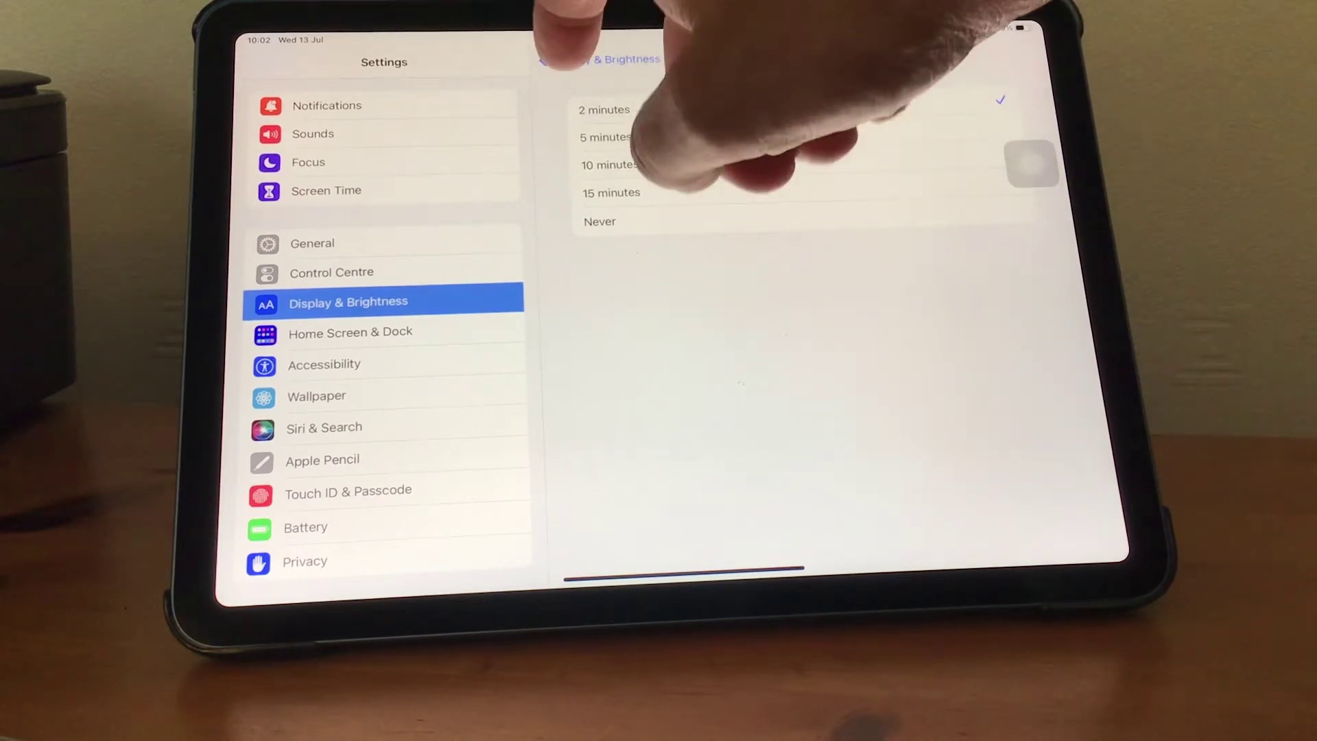
{"action": "left_click", "coordinate": [600, 59]}
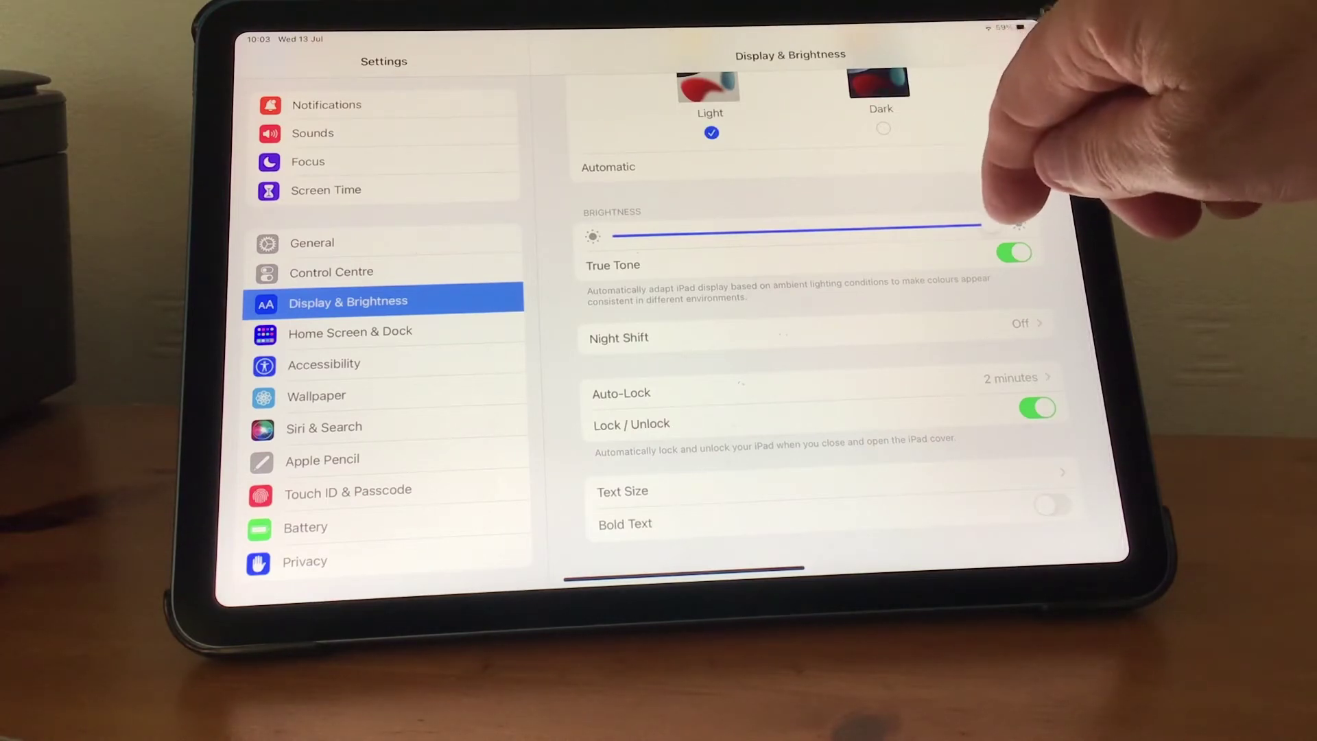
{"action": "left_click_drag", "start_coordinate": [989, 226], "coordinate": [858, 229]}
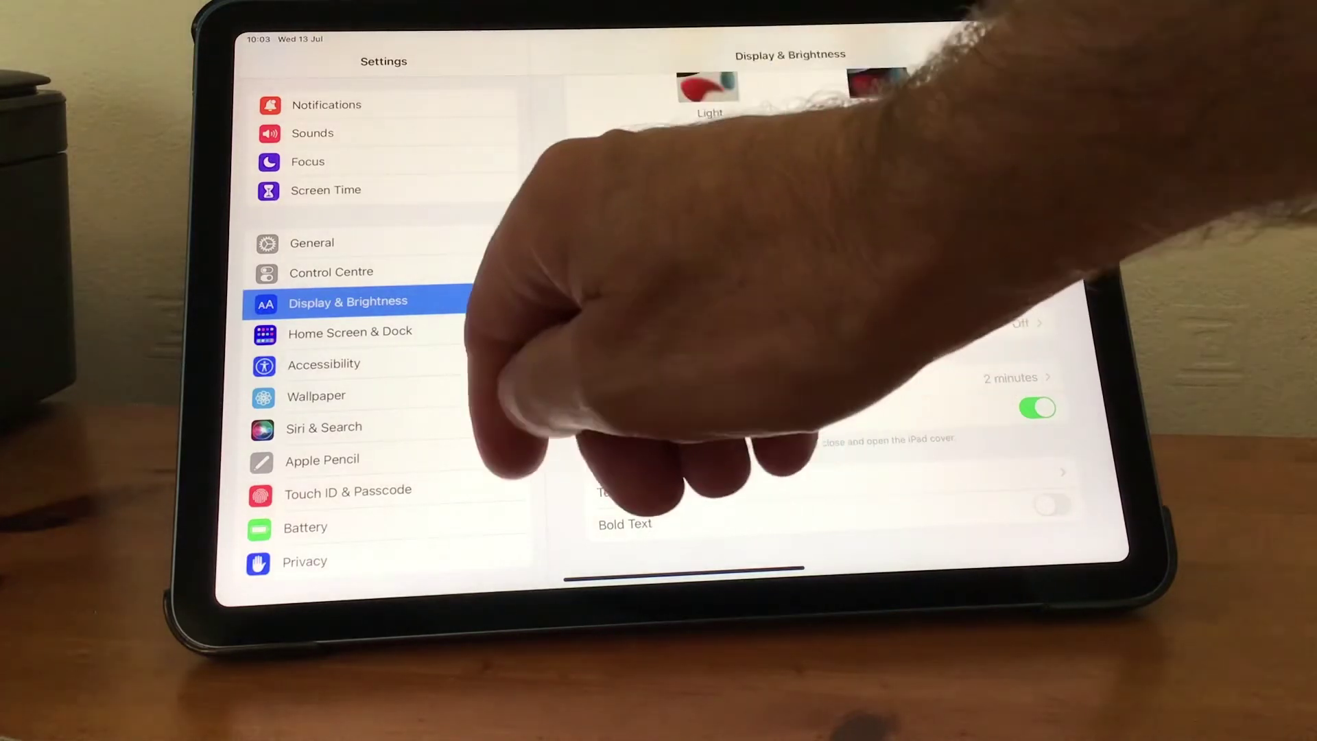
{"action": "scroll", "coordinate": [382, 360], "scroll_direction": "down", "scroll_amount": 2}
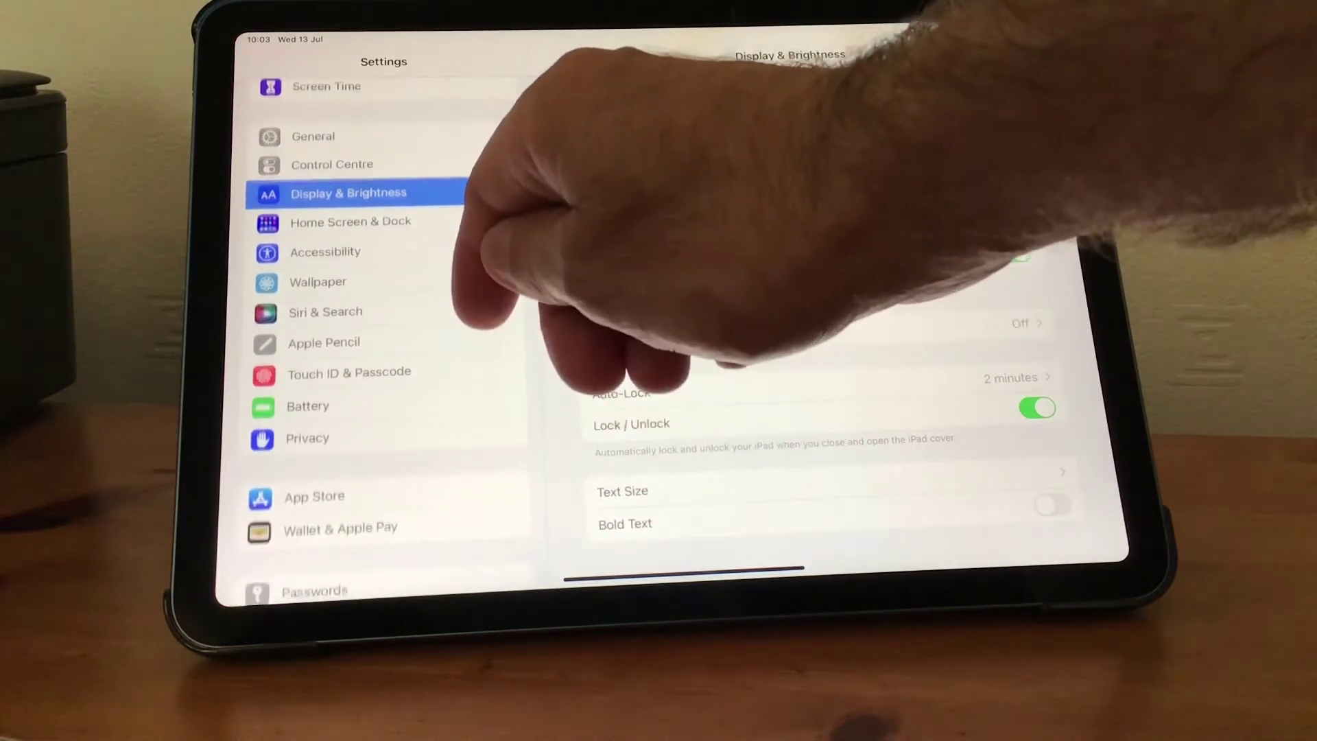
Switch off App Updates under App Store Automatic Downloads, then show the Battery page.
{"action": "left_click", "coordinate": [340, 493]}
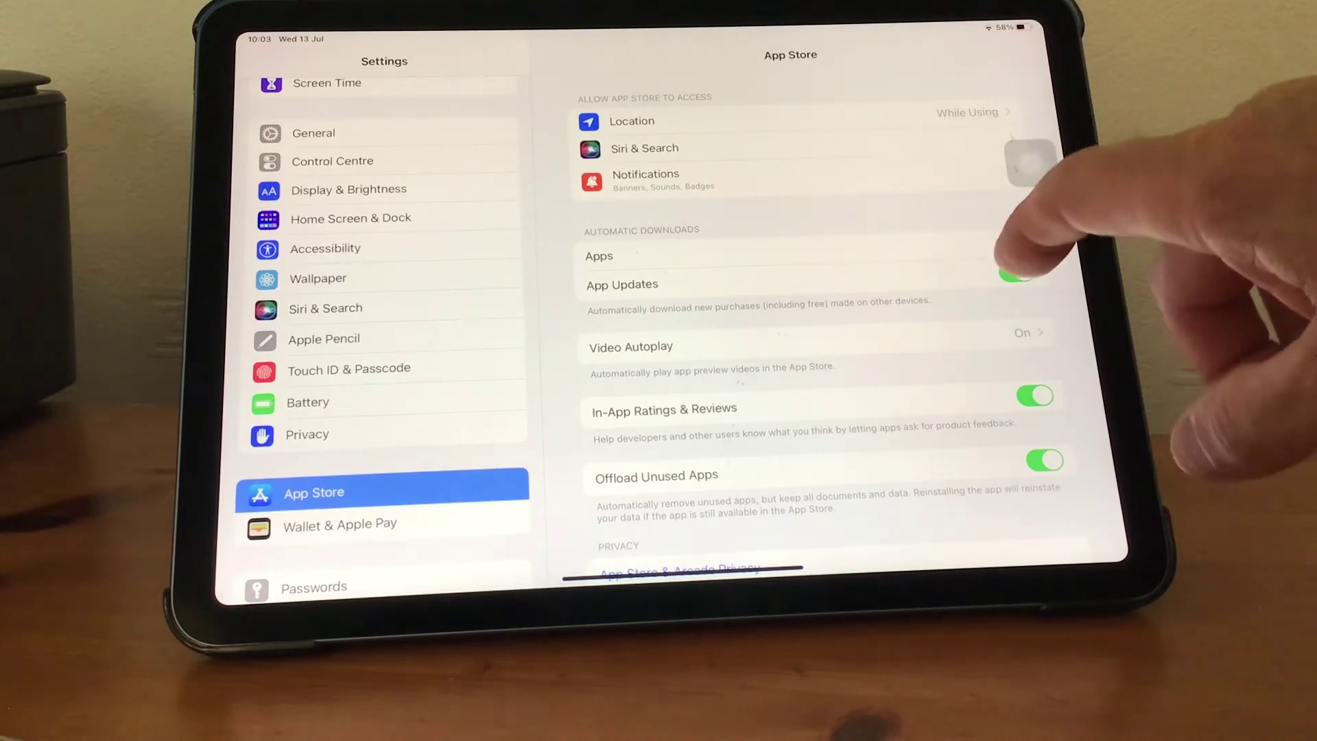
{"action": "left_click", "coordinate": [1016, 272]}
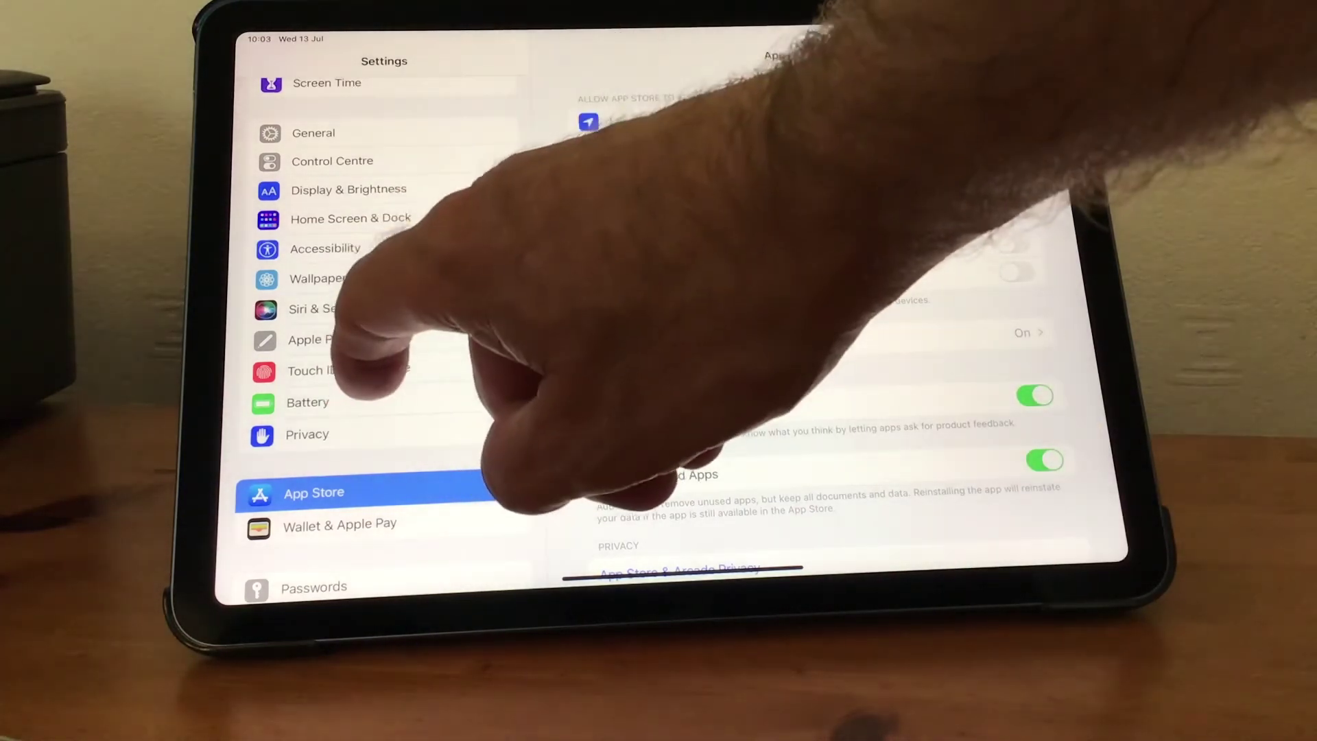
{"action": "left_click", "coordinate": [309, 402]}
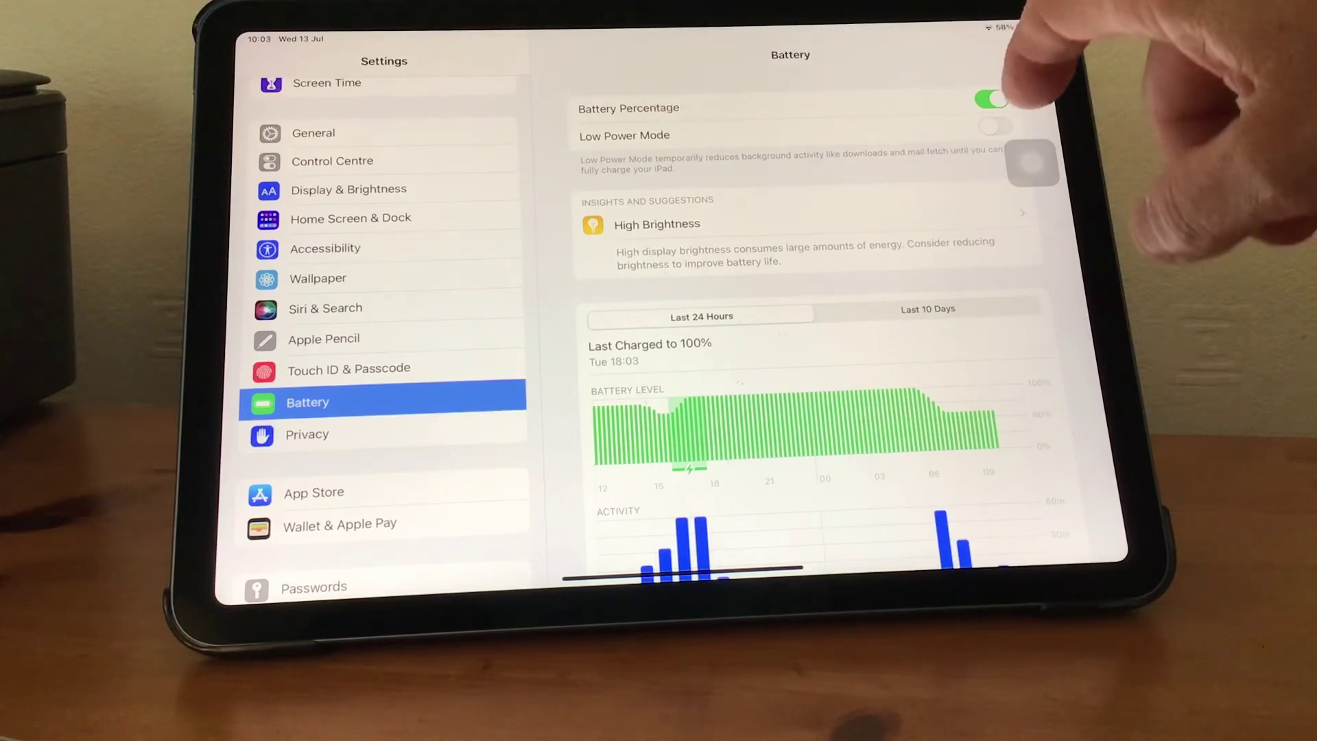
Switch Low Power Mode on in the Battery settings.
{"action": "left_click", "coordinate": [993, 125]}
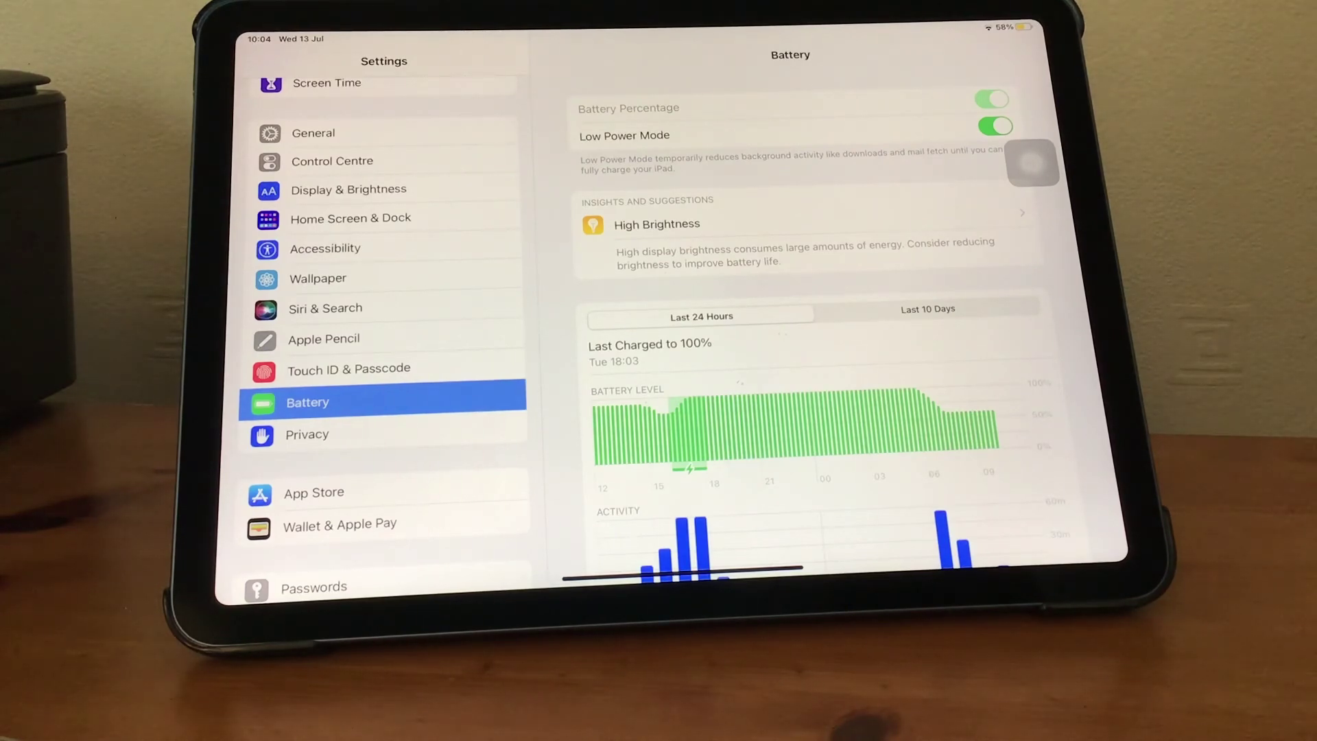
Leave Settings for the home screen using the AssistiveTouch Home button.
{"action": "left_click", "coordinate": [1032, 163]}
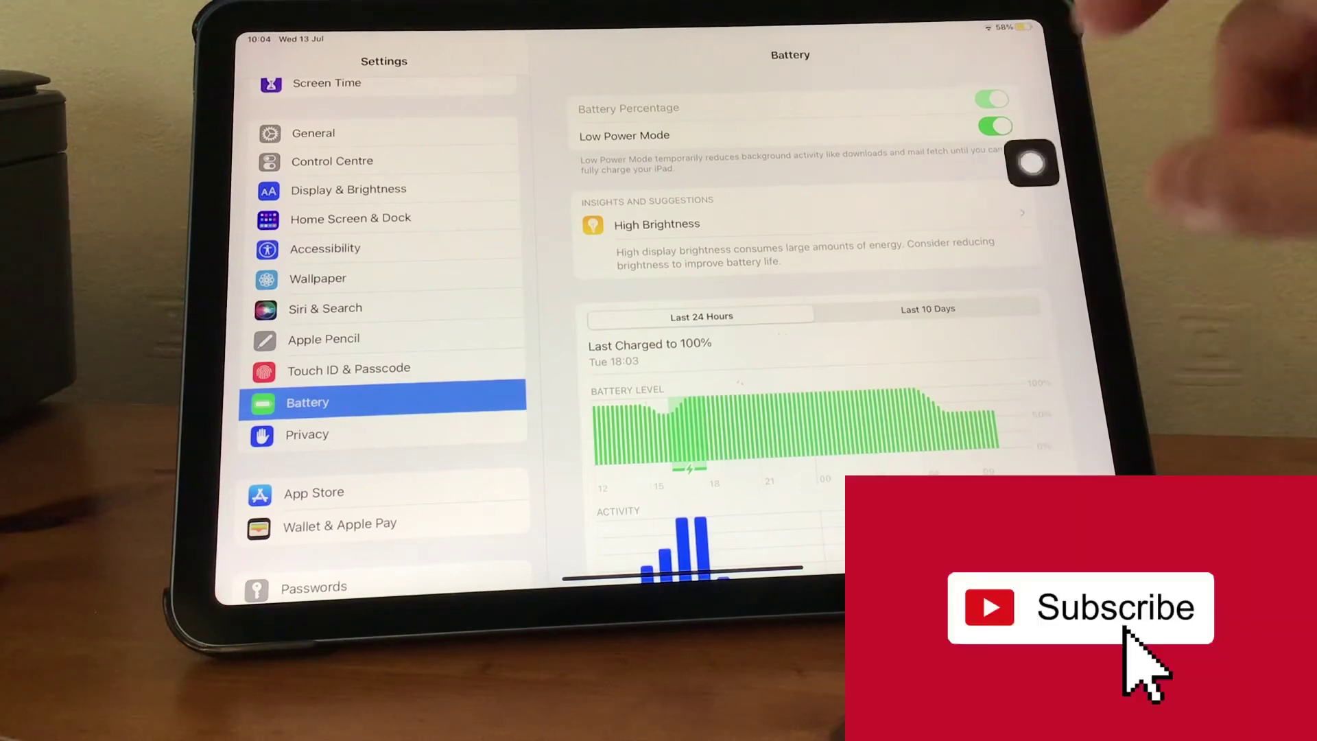